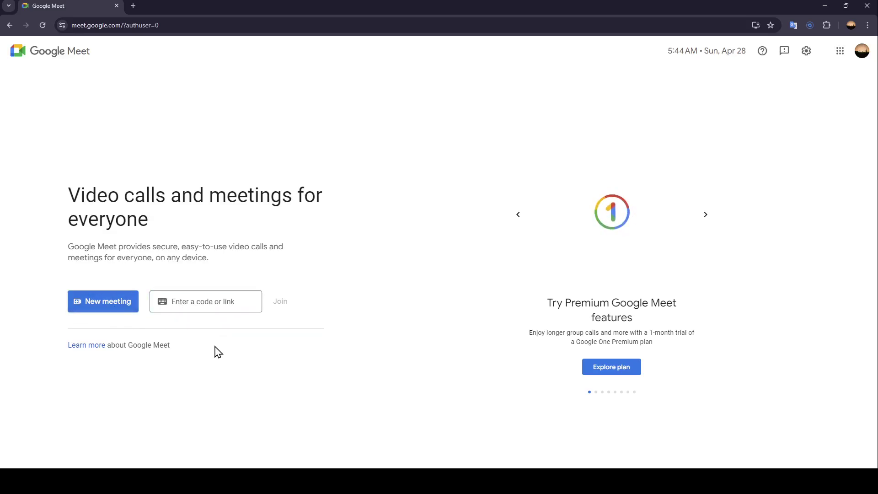
Step: Start an instant meeting from the New meeting menu instead of entering a meeting code
left_click(185, 305)
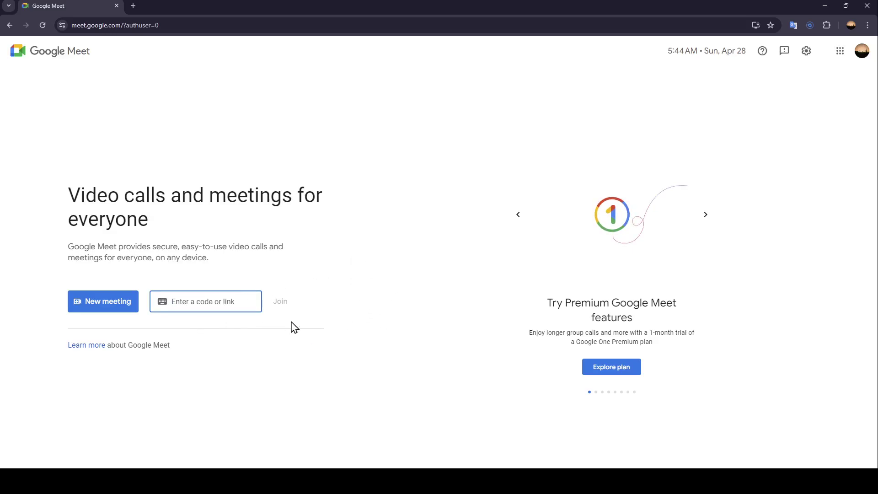
left_click(339, 314)
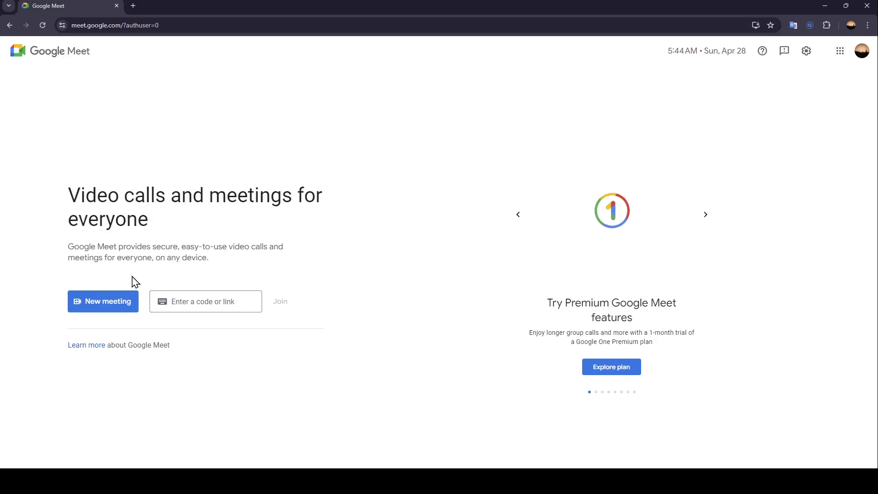
left_click(108, 311)
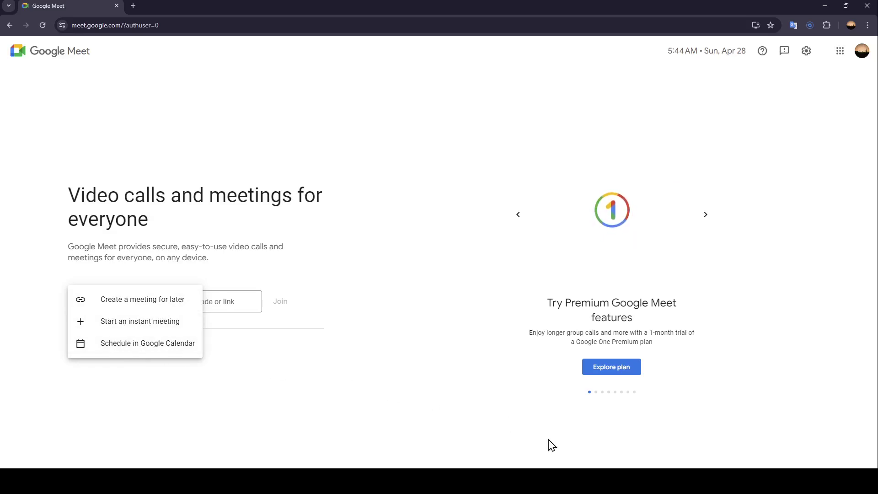
left_click(133, 332)
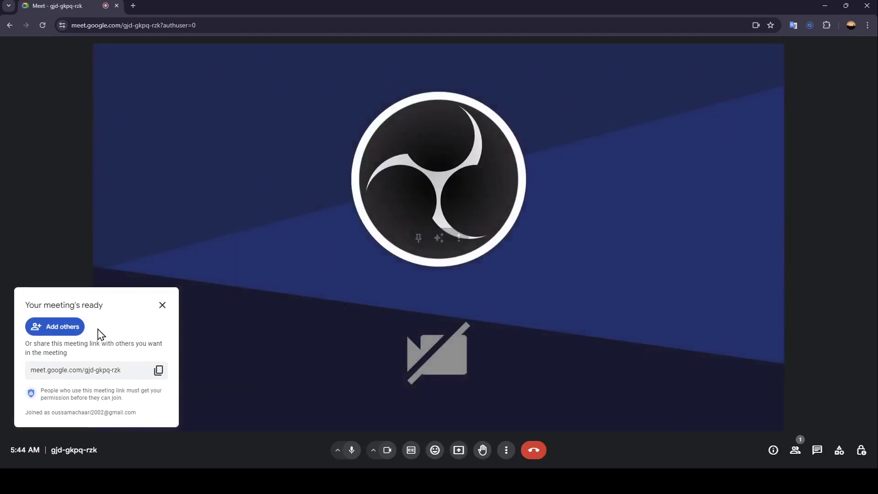
left_click(65, 329)
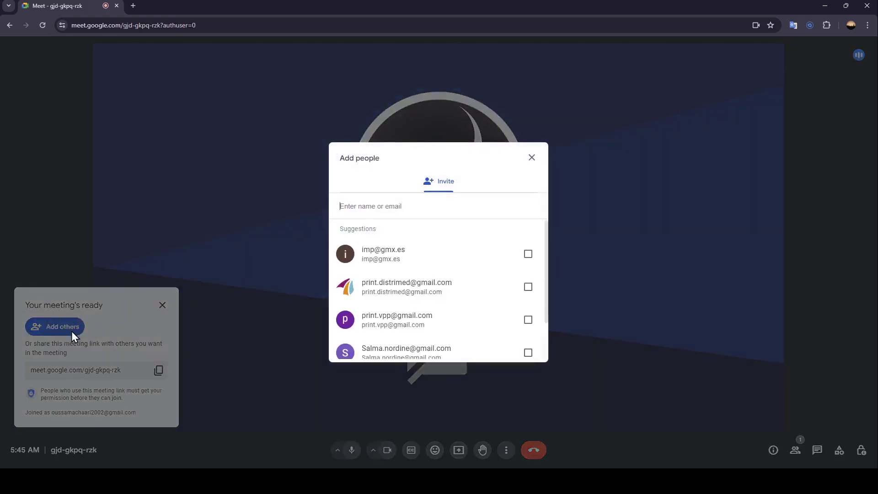
scroll(541, 270, "down", 2)
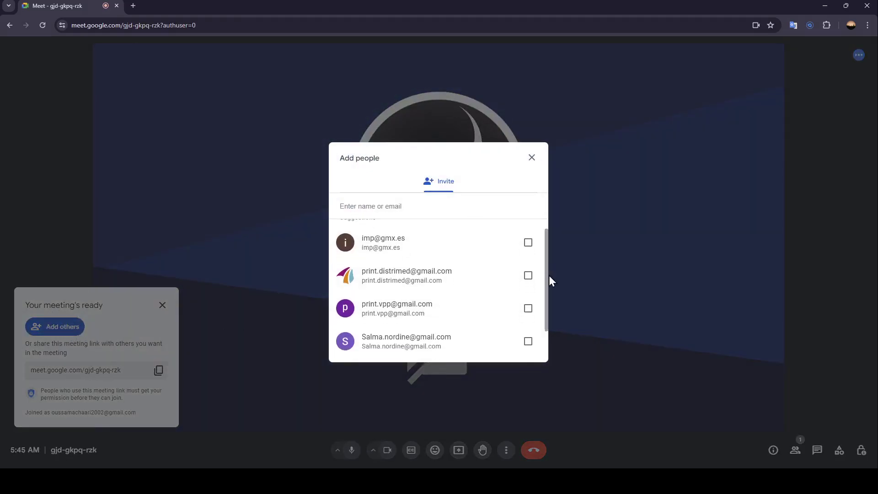
scroll(555, 323, "up", 2)
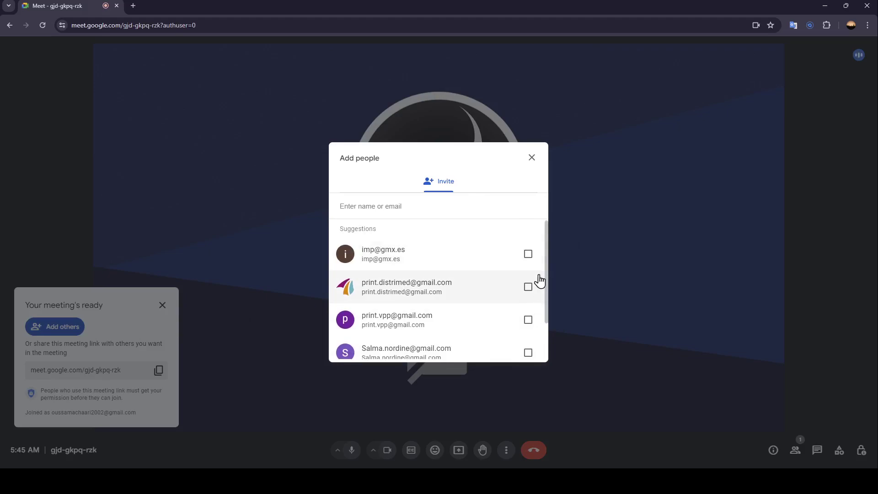
scroll(547, 262, "down", 2)
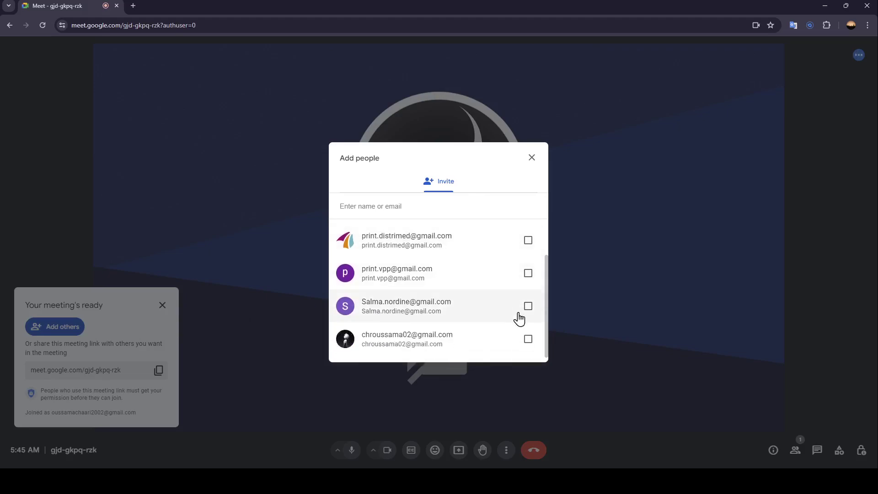
left_click(533, 159)
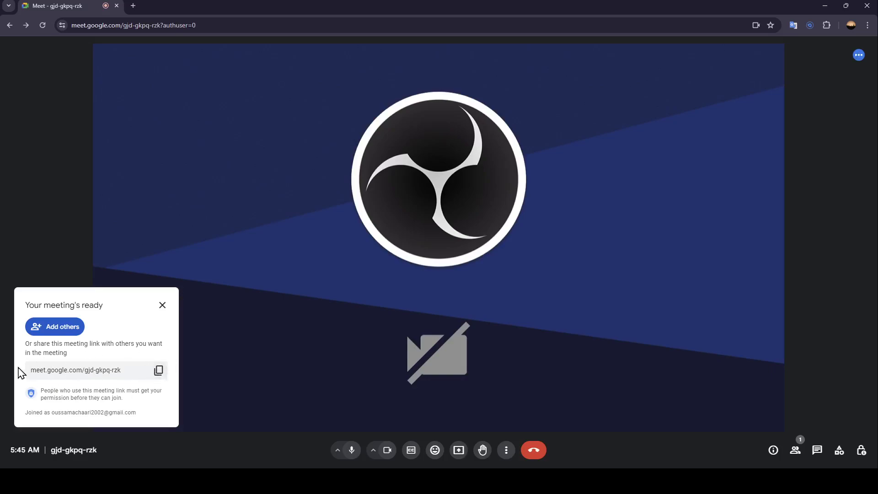
key("Tab")
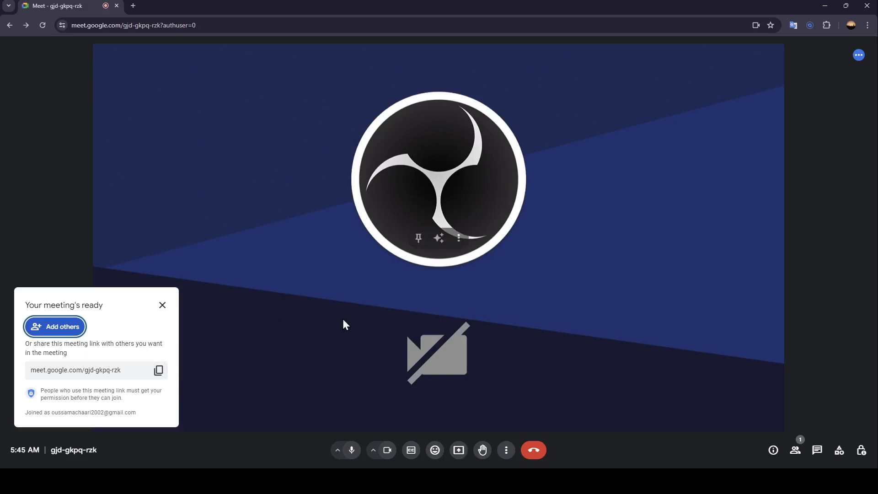
Step: Close the 'Your meeting's ready' card, then open and close the More options menu
left_click(163, 305)
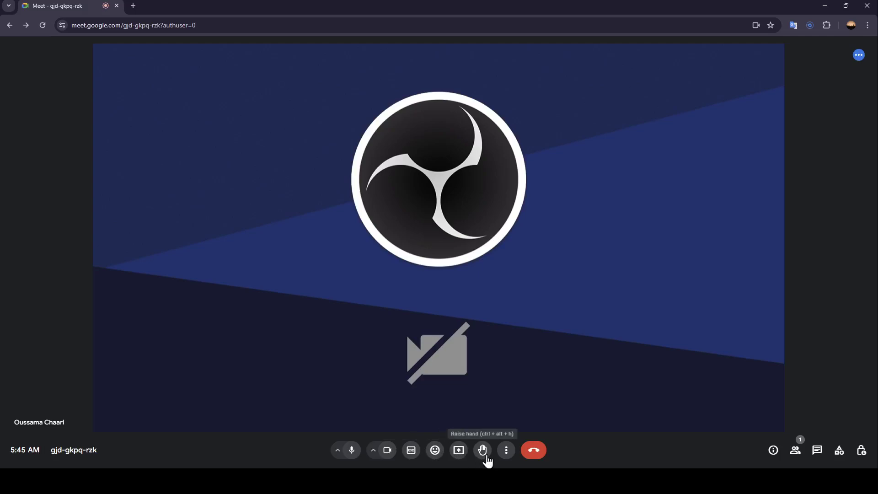
left_click(506, 450)
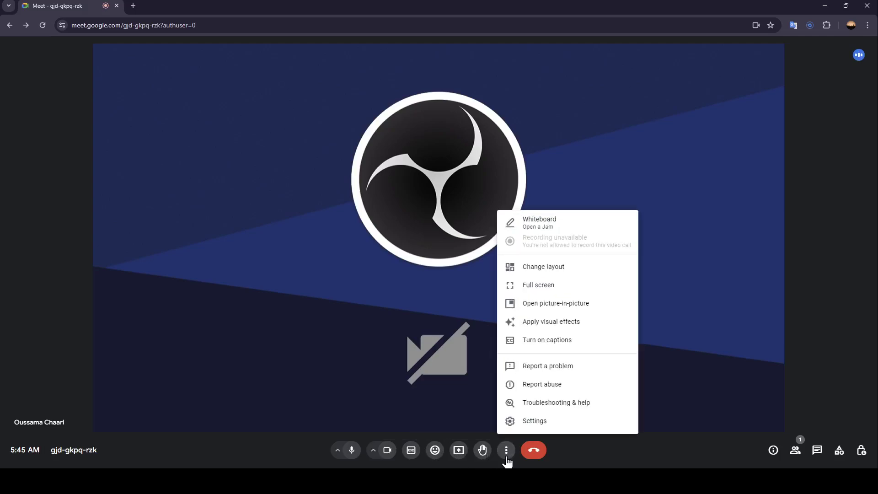
left_click(506, 452)
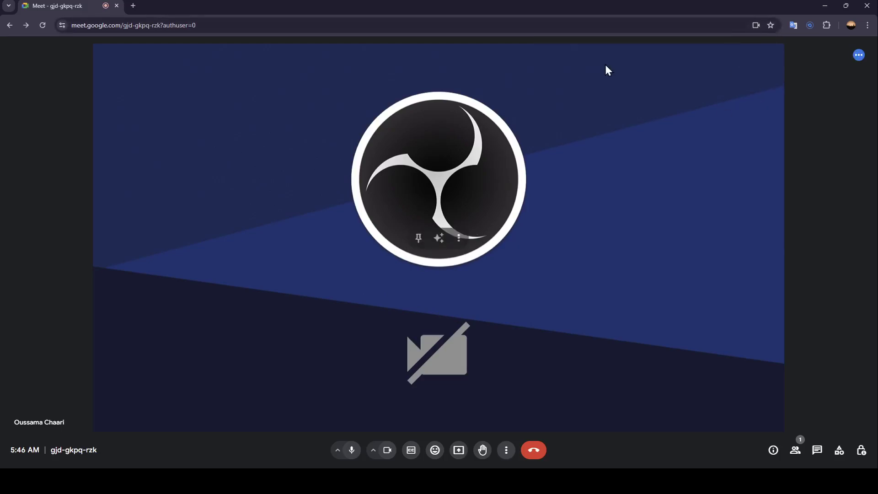
left_click(796, 450)
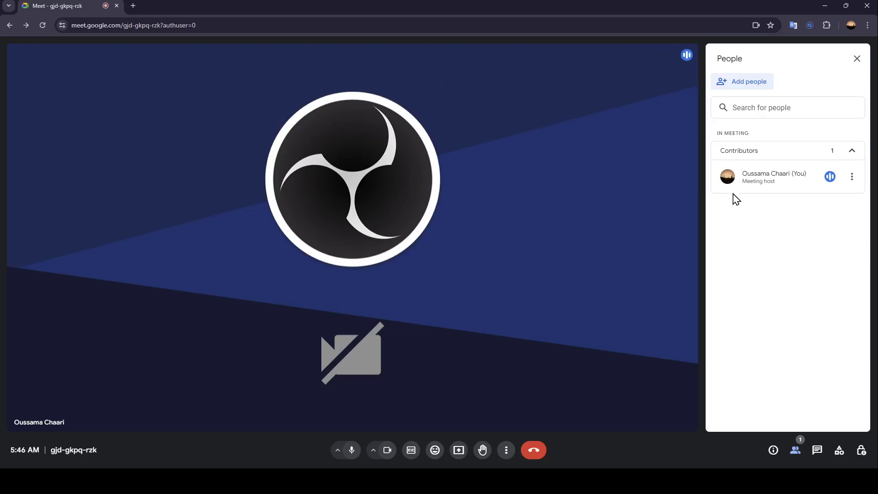
left_click(856, 59)
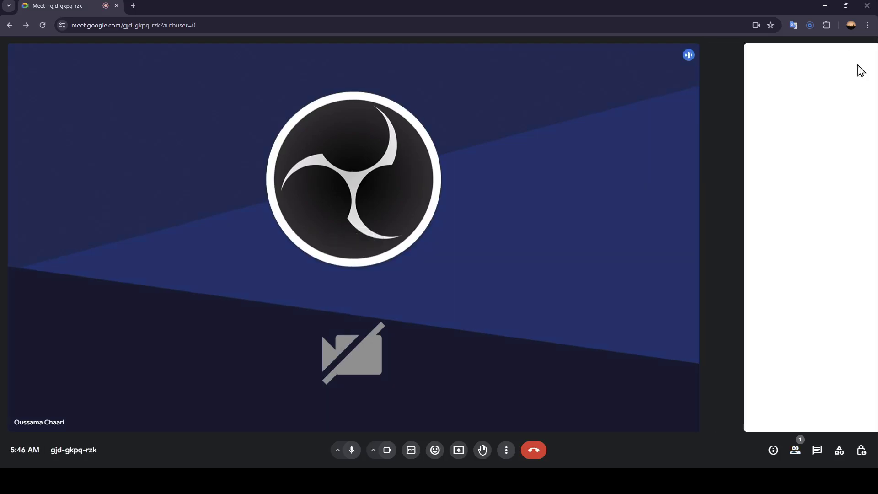